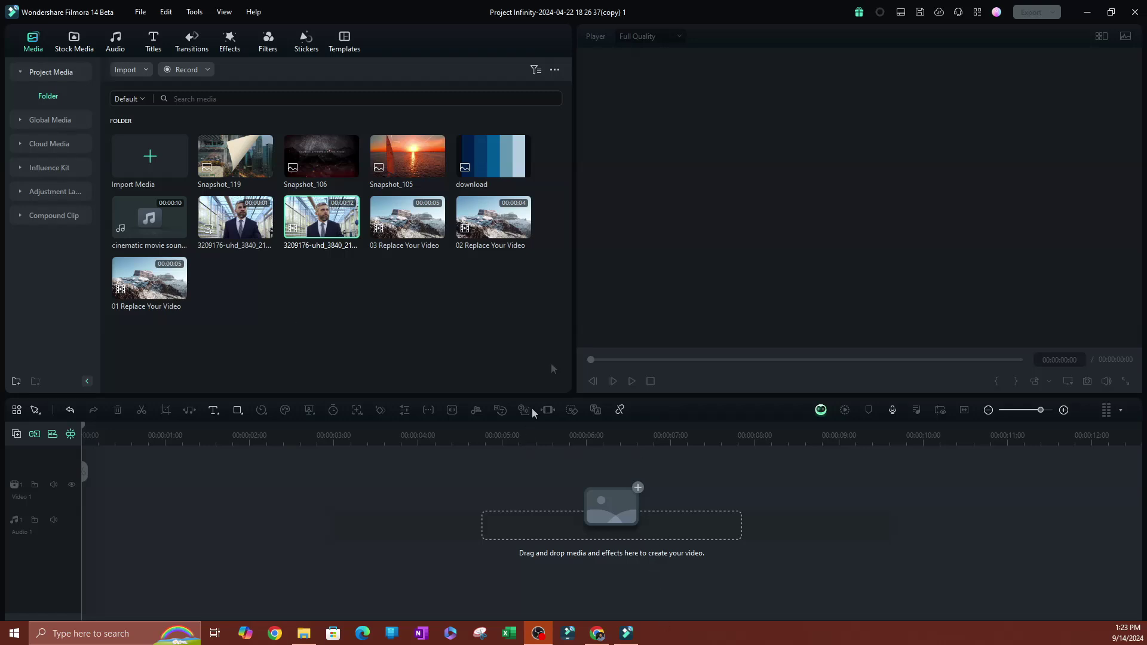
Enlarge the timeline panel and open the Record Audio voiceover dialog
left_click_drag(575, 395, 575, 356)
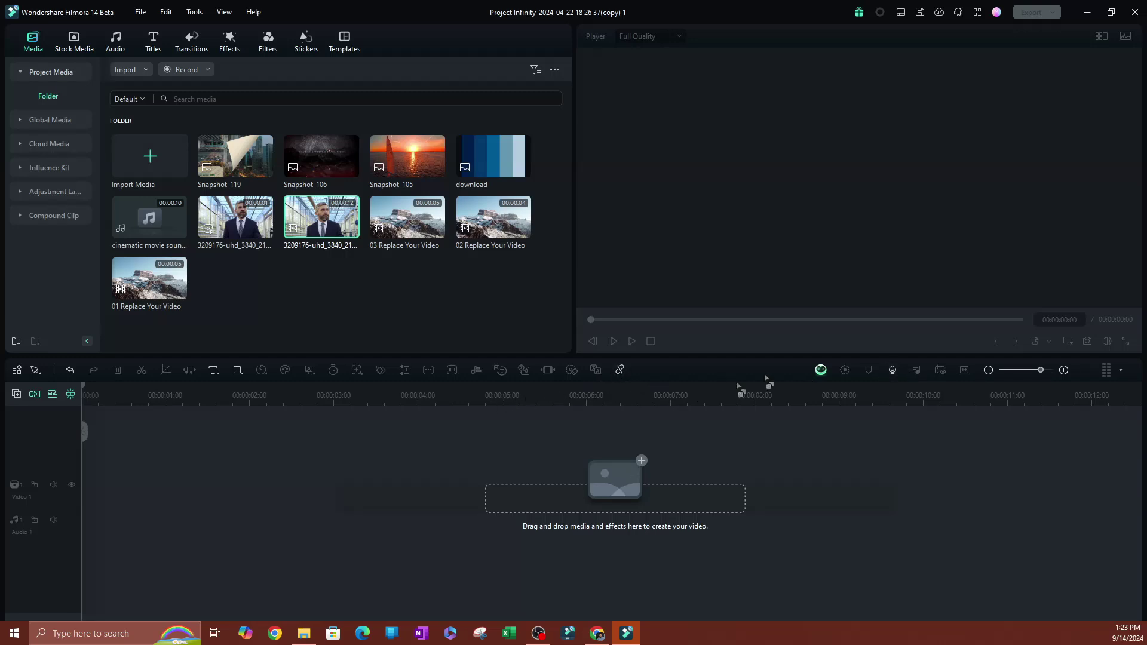
left_click(892, 370)
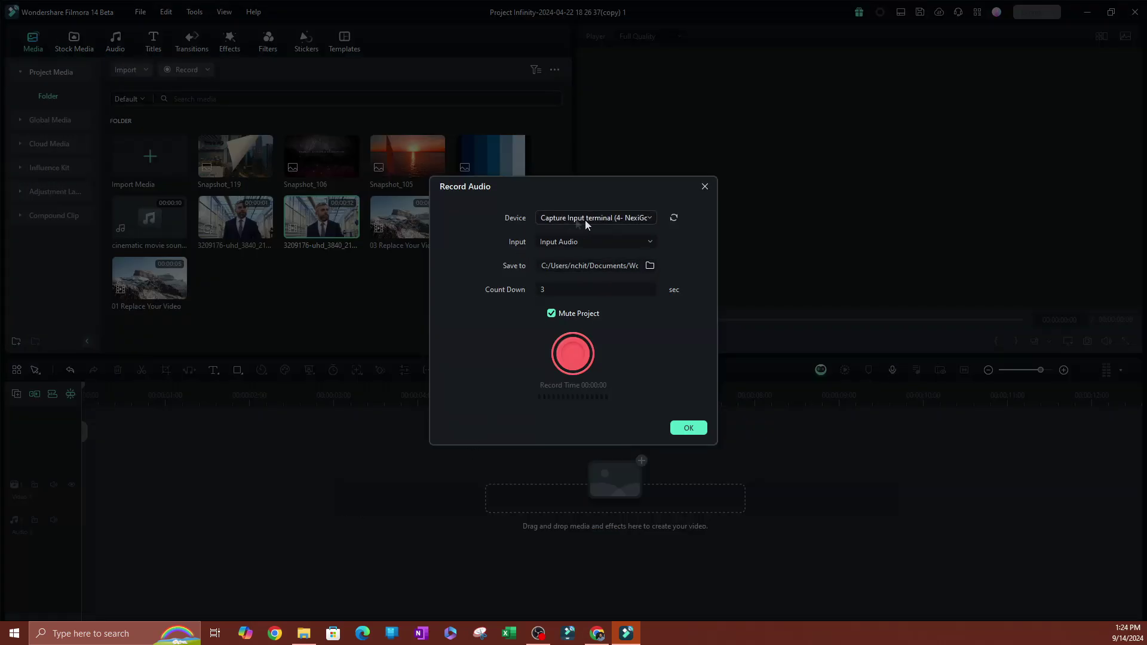
Record a roughly 6-second voiceover from the Line In (High Definition Audio Device) input
left_click(624, 218)
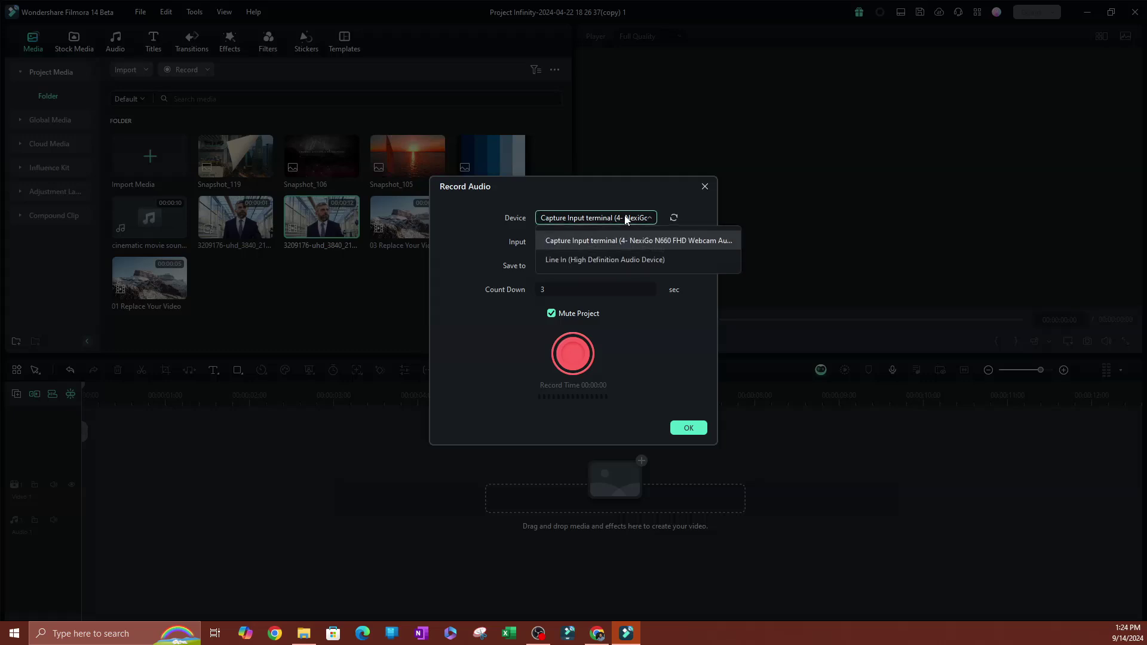
left_click(575, 260)
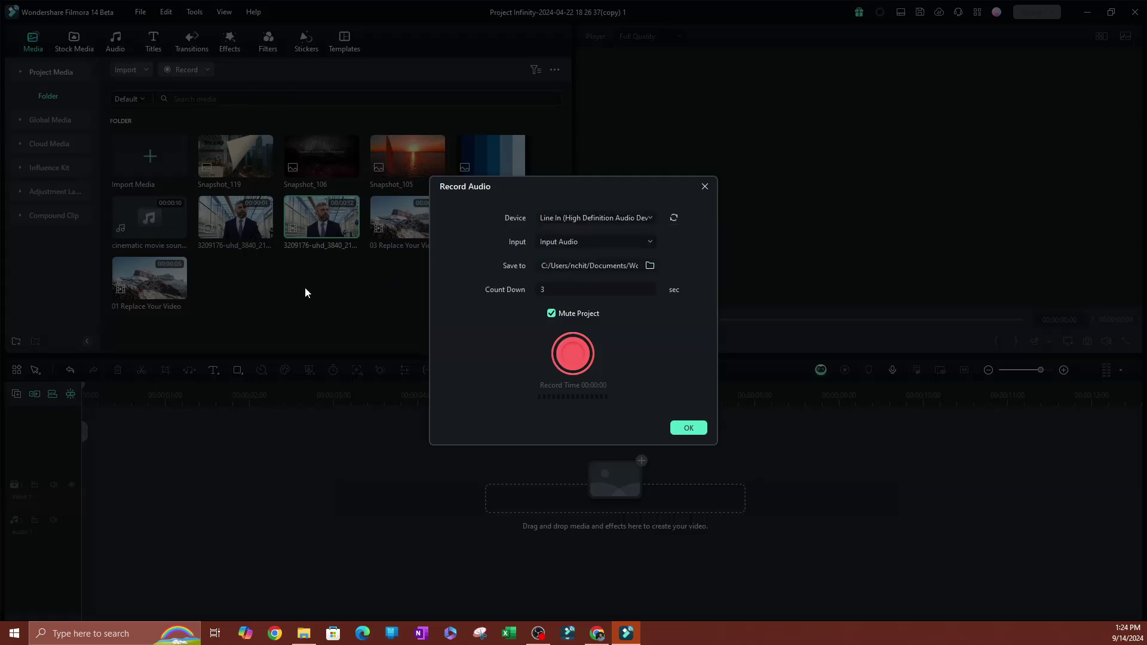
left_click(572, 356)
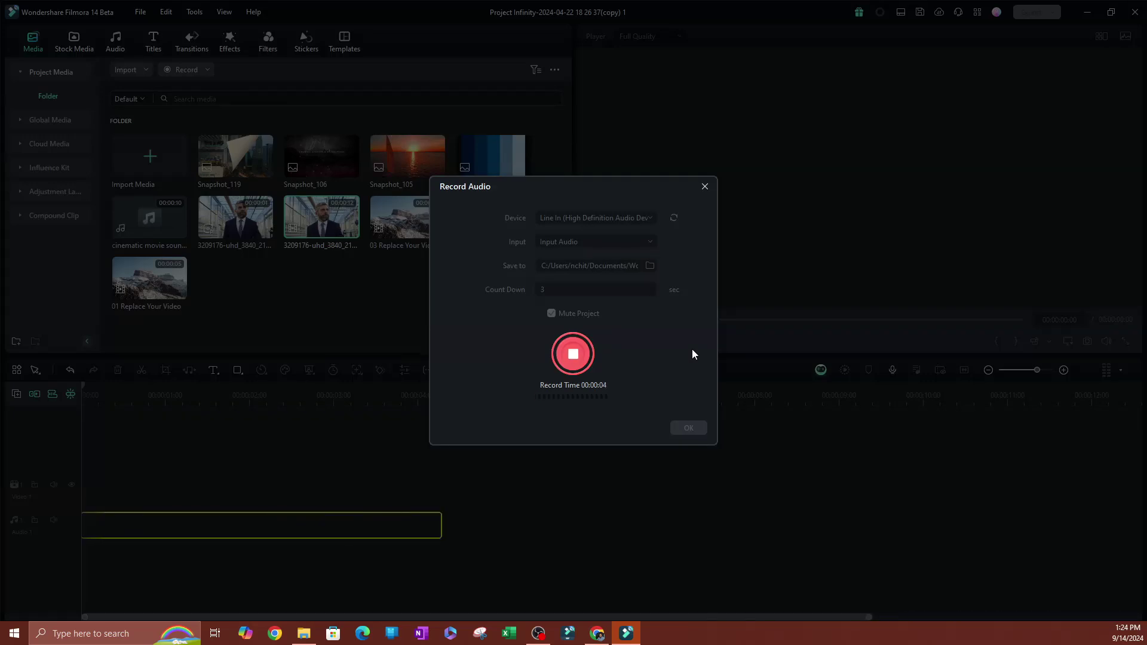
left_click(562, 354)
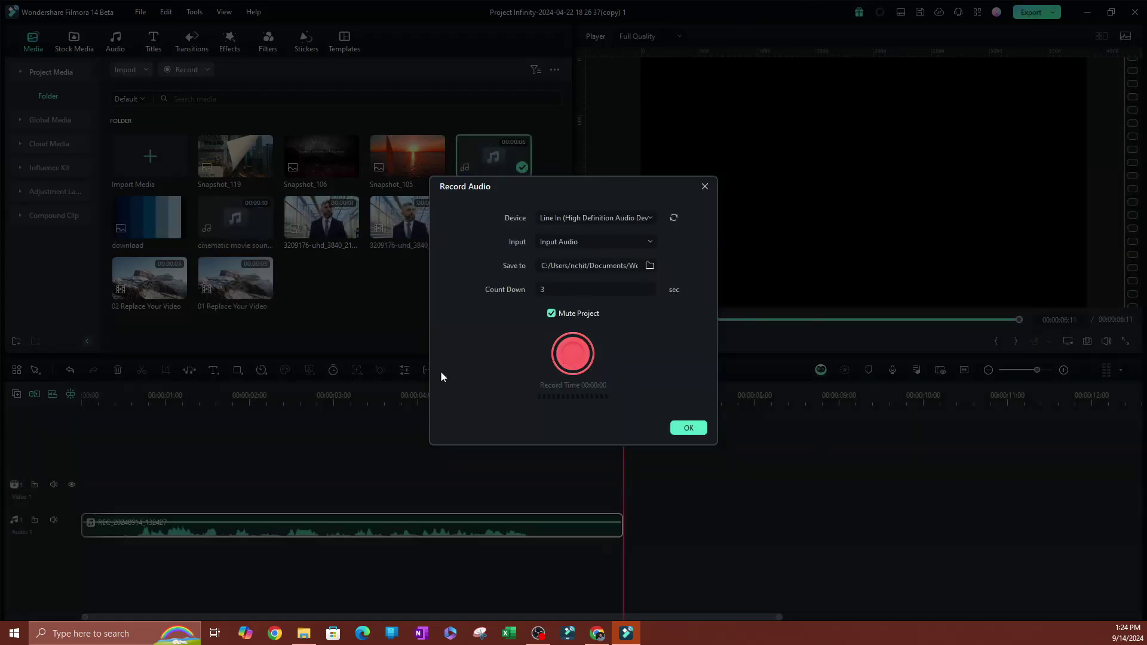
Accept the REC_20240914_132427 recording, play it back from the start, then open its audio settings
left_click(689, 429)
left_click_drag(625, 388, 94, 391)
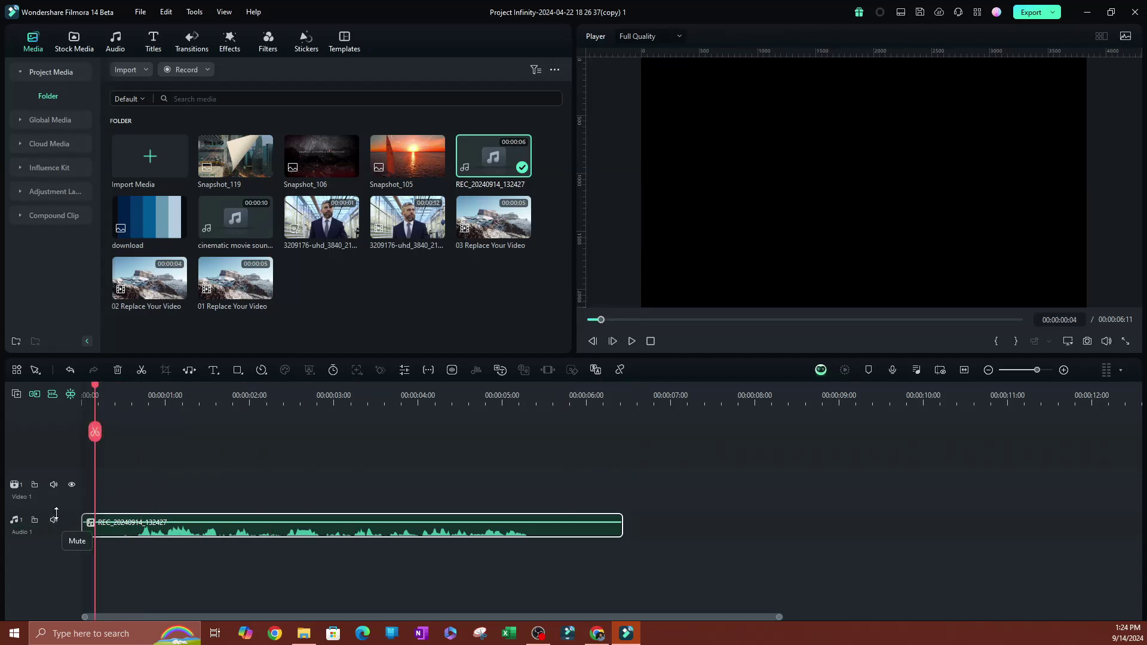
left_click_drag(56, 509, 84, 482)
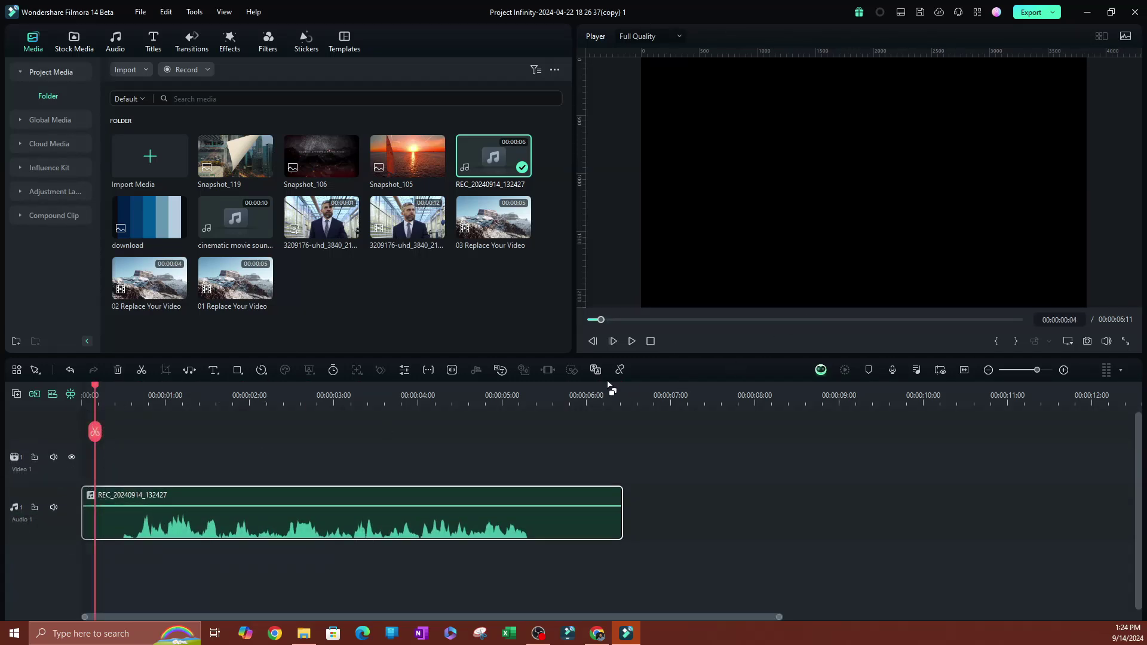
left_click(632, 342)
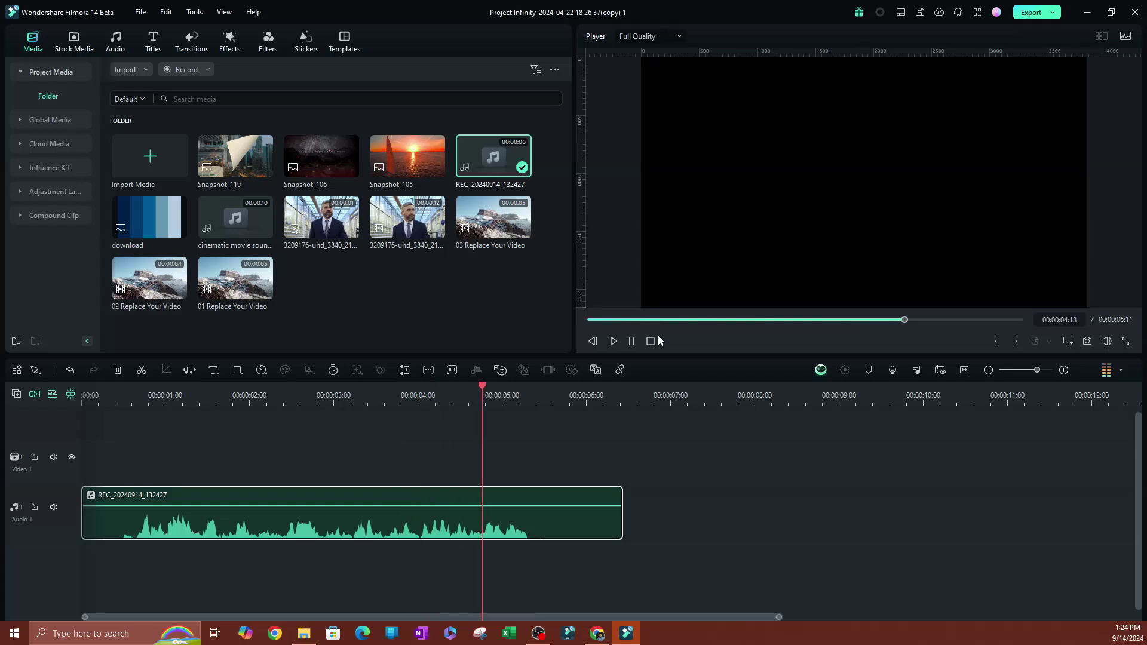
left_click(418, 392)
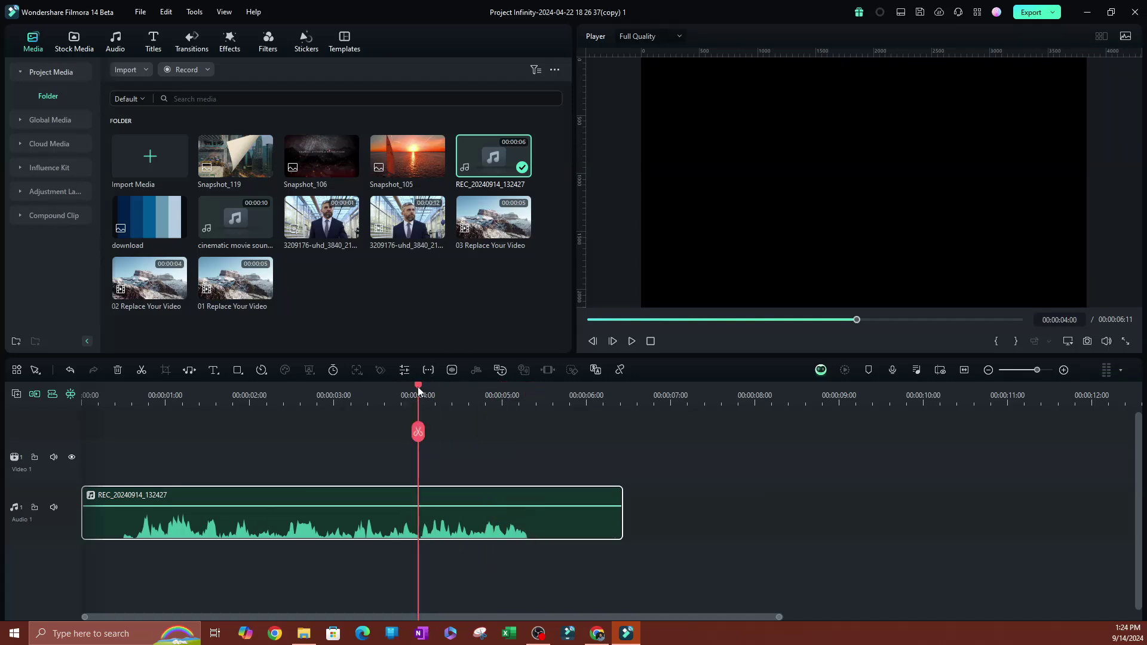
left_click_drag(417, 386, 213, 391)
double_click(270, 530)
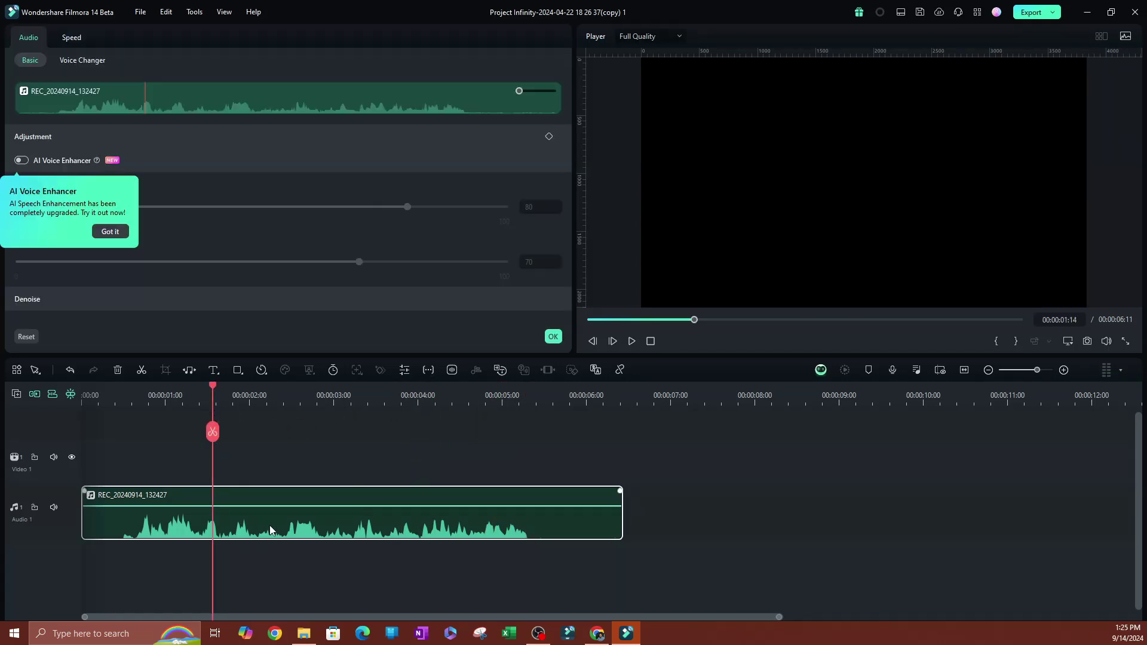
Dismiss the AI Voice Enhancer tip in the voiceover's Audio panel
left_click(110, 232)
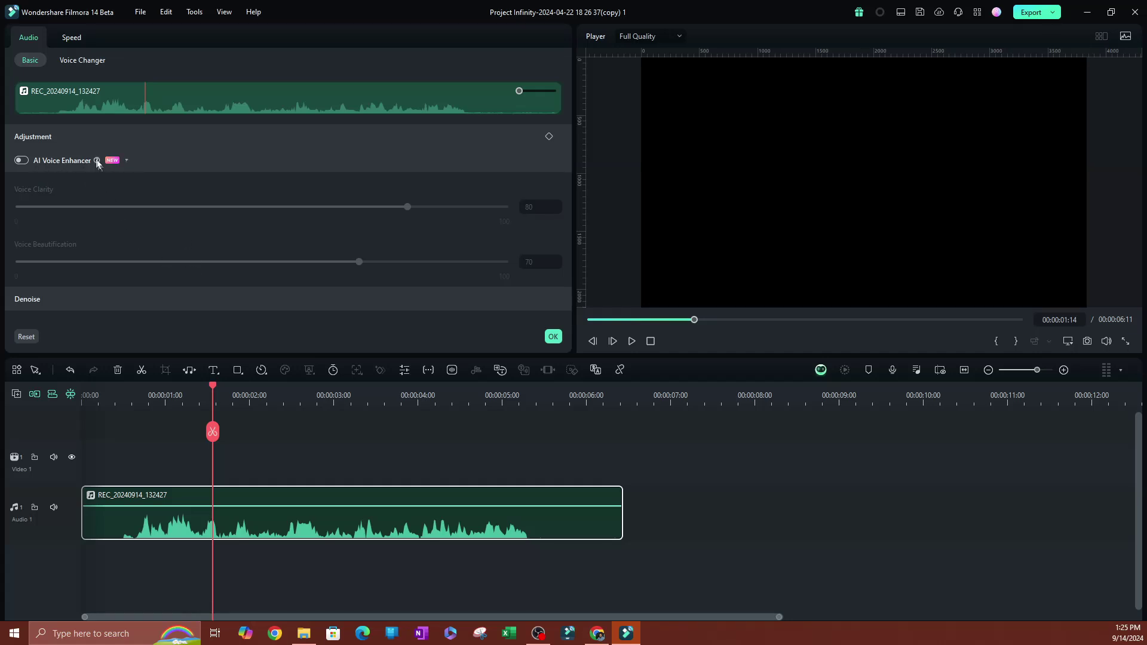
mouse_move(97, 164)
Enable AI Voice Enhancer with Voice Clarity and Voice Beautification at 100, and confirm
left_click(21, 161)
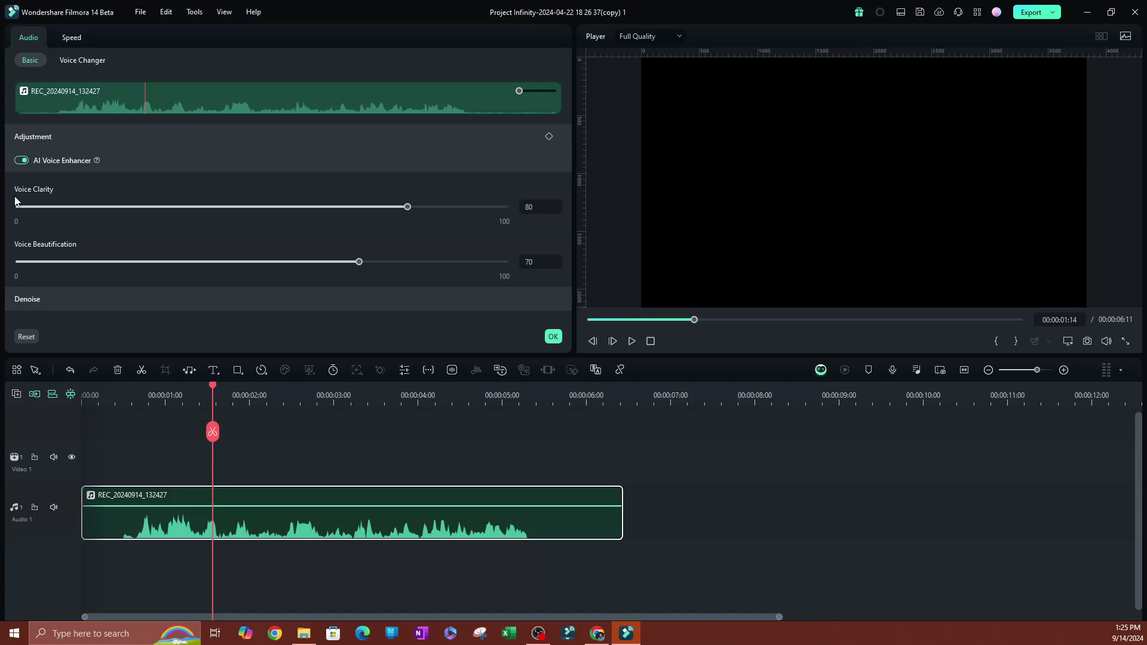
left_click_drag(408, 207, 636, 233)
left_click_drag(358, 263, 717, 251)
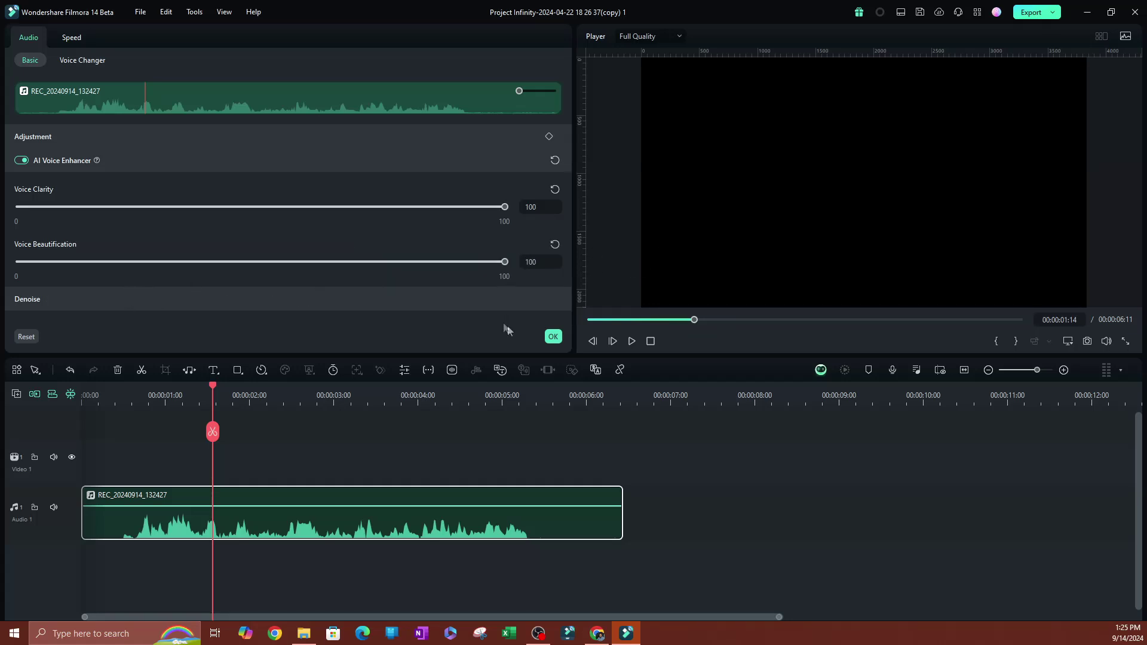
left_click(553, 337)
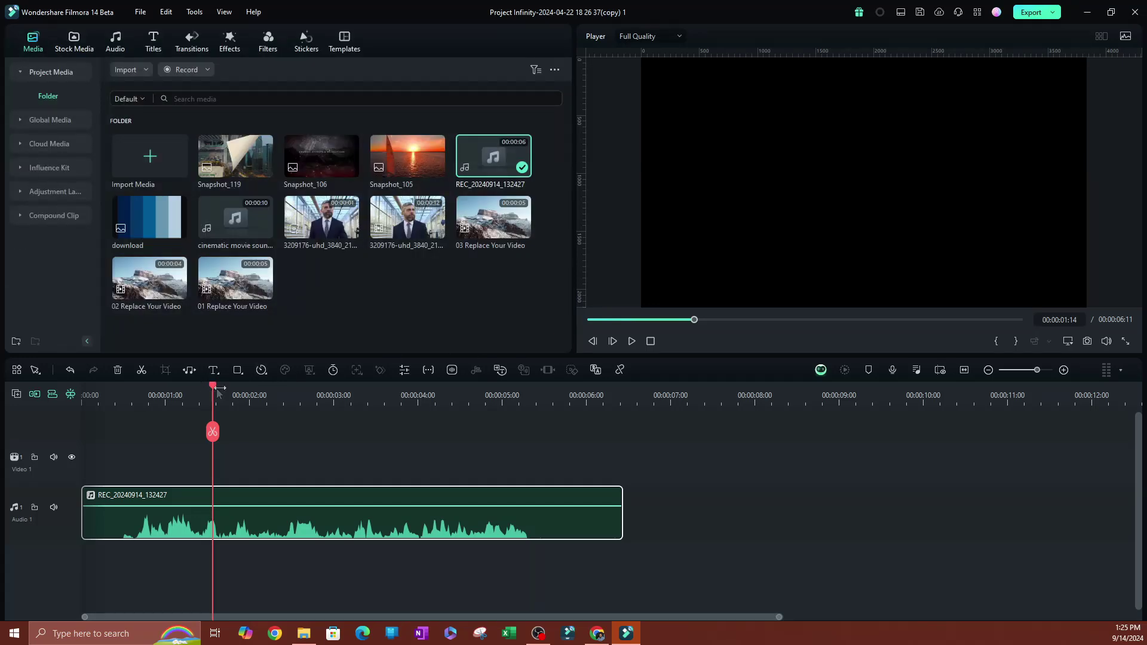
Play the enhanced voiceover from near the start and pause it at 00:00:05:05
left_click_drag(210, 390, 114, 390)
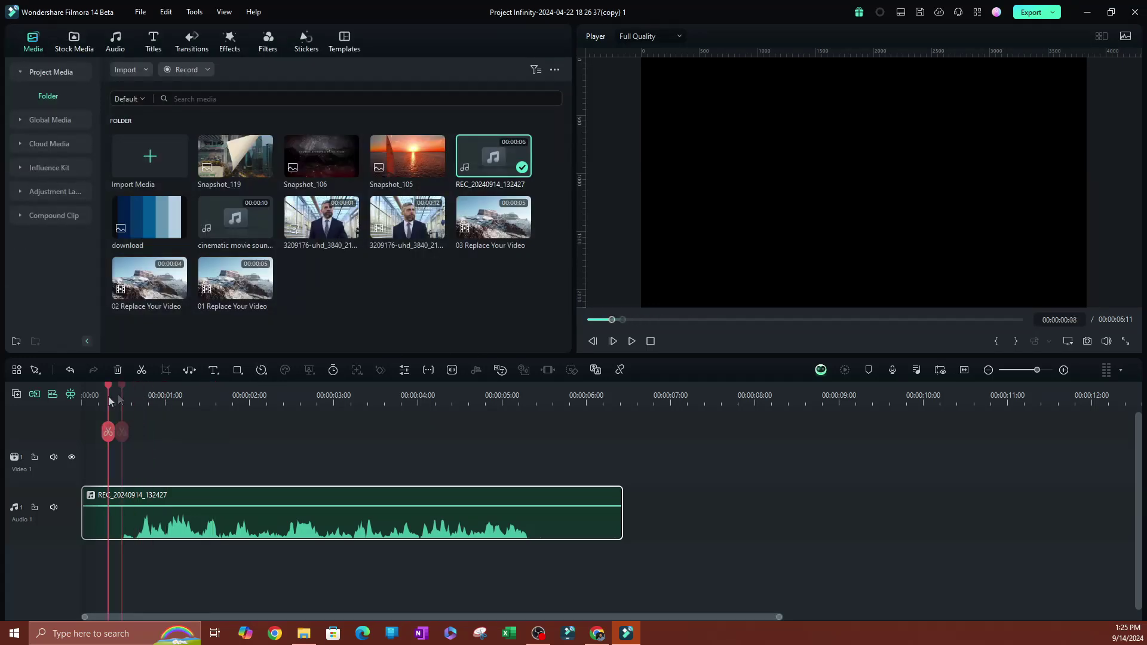
left_click(631, 341)
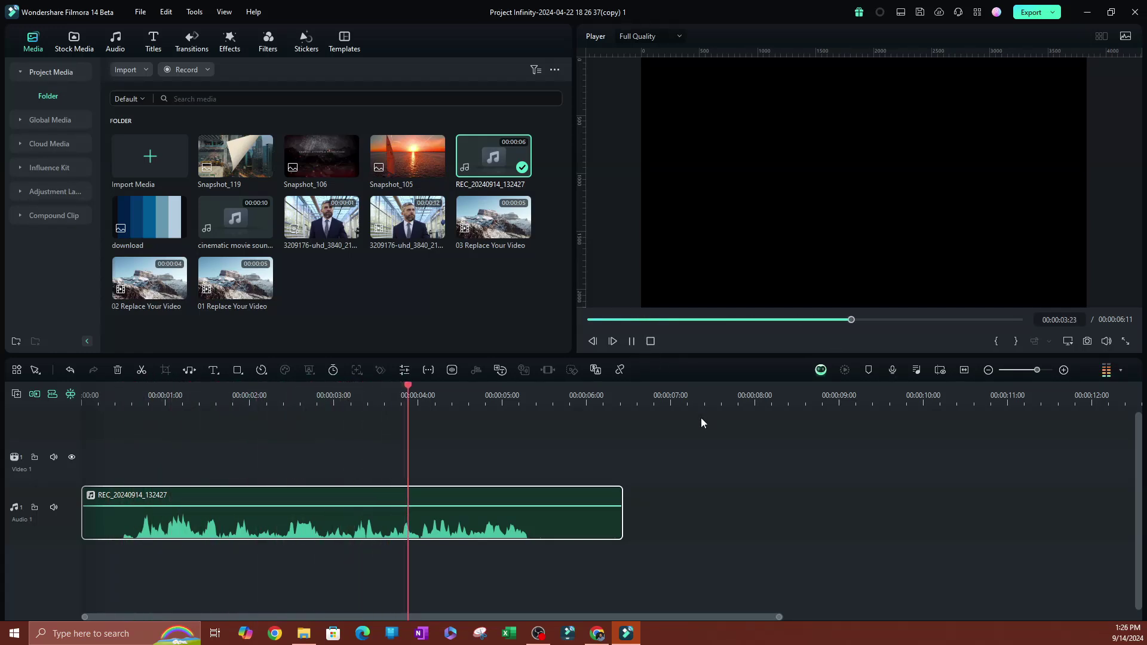
key("space")
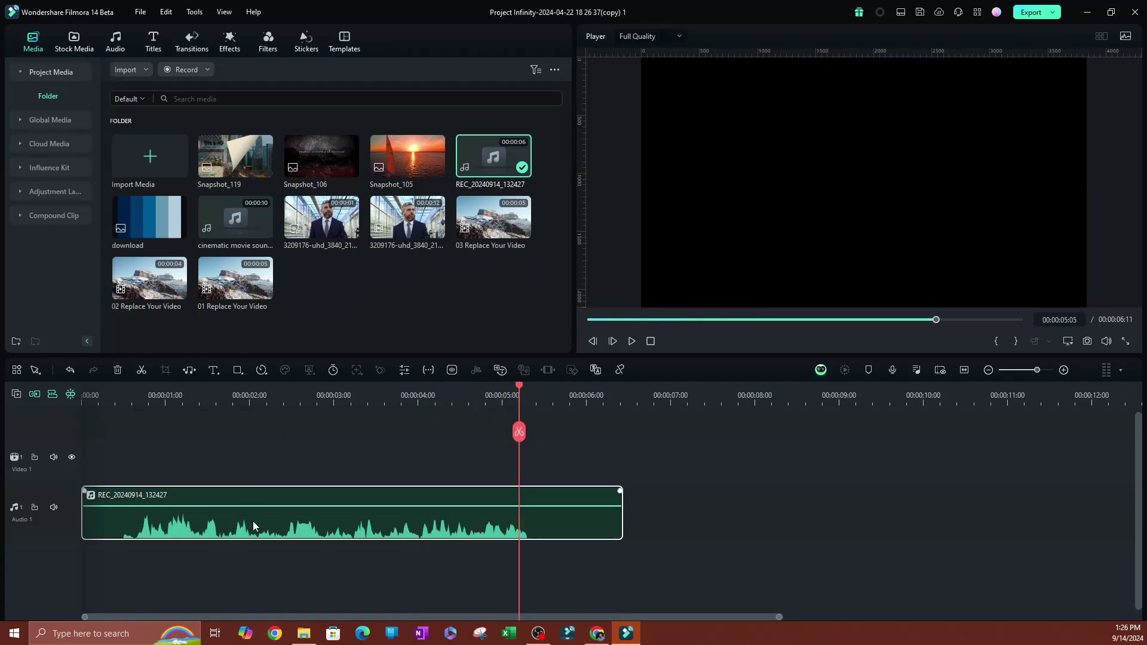
double_click(228, 521)
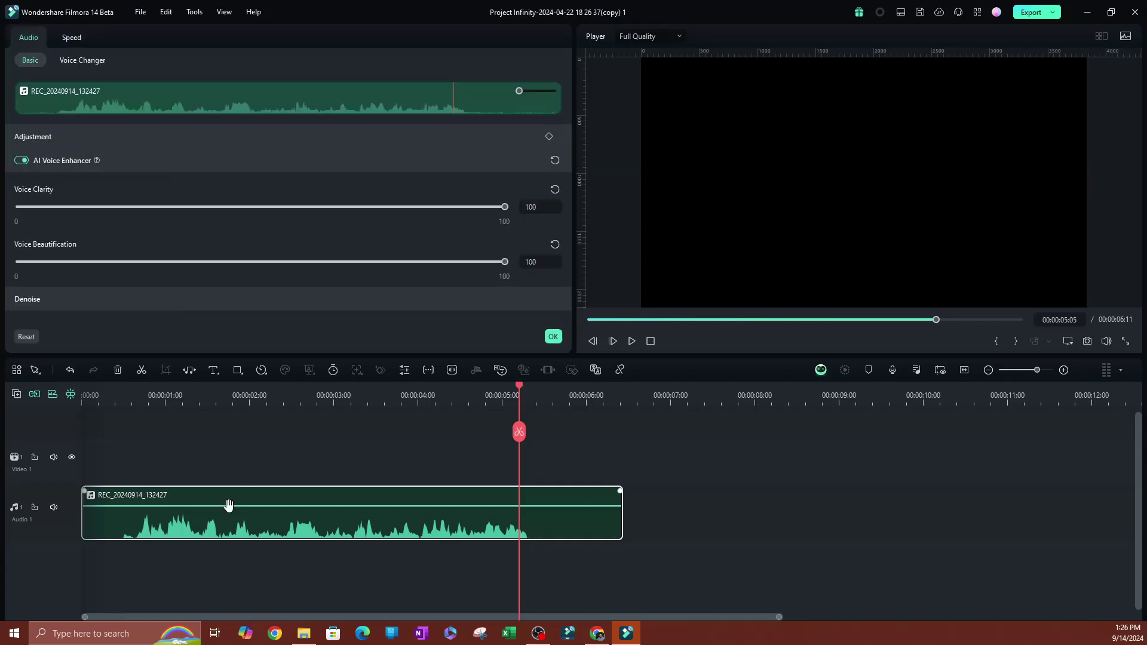
left_click(24, 160)
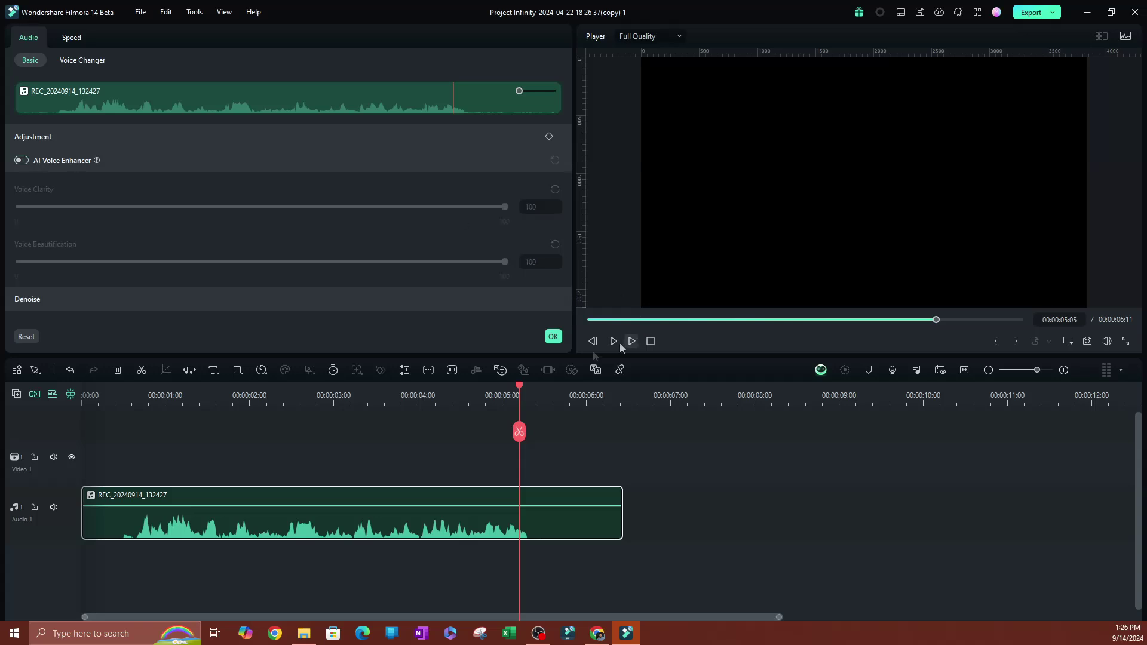
left_click_drag(519, 390, 245, 389)
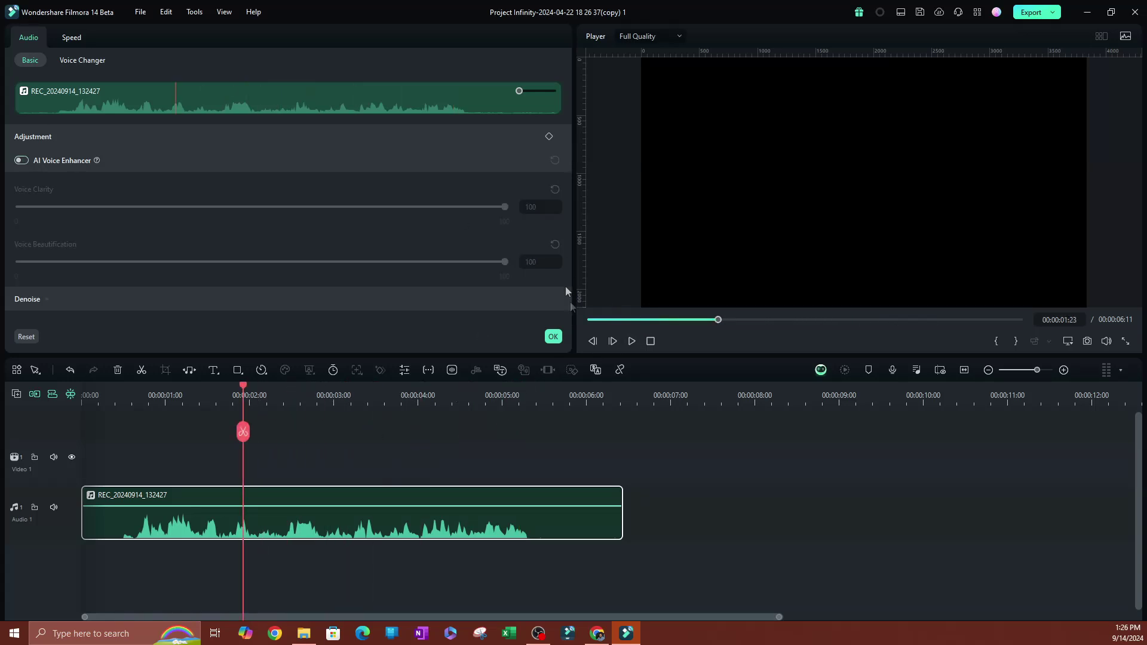
left_click(631, 341)
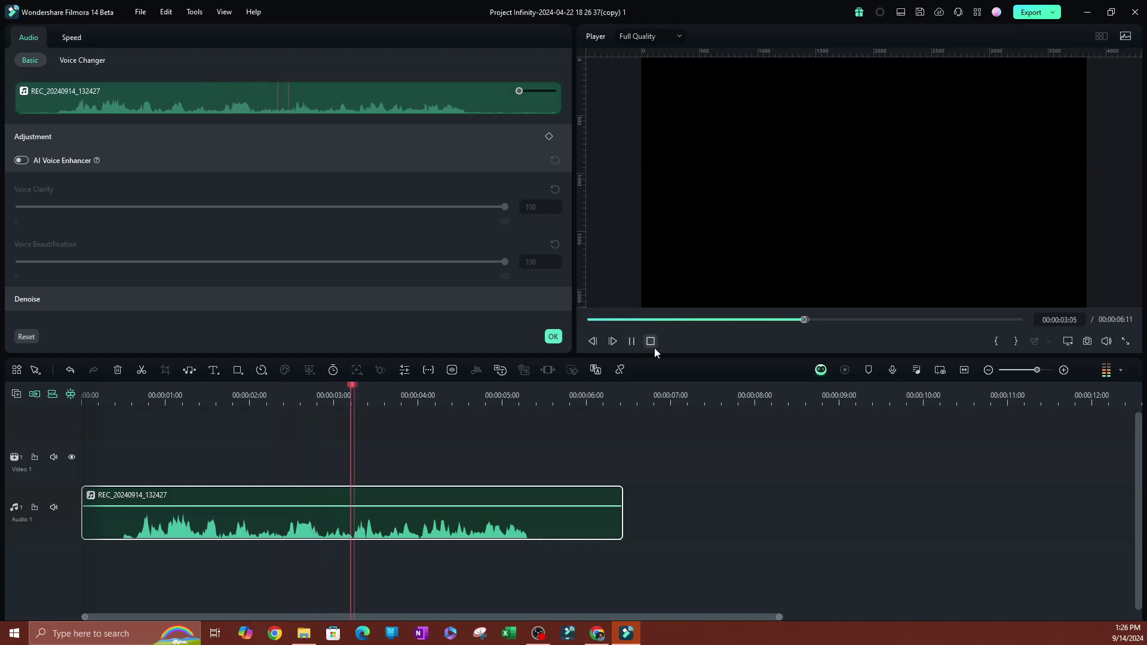
key("space")
left_click(22, 160)
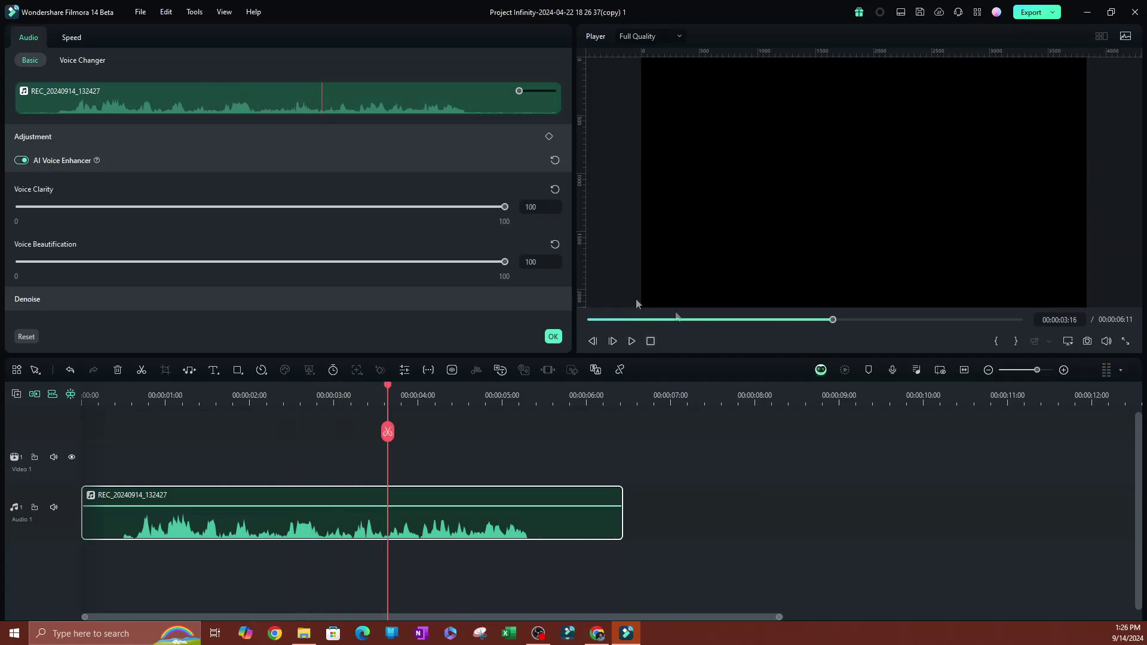
left_click_drag(387, 393, 258, 394)
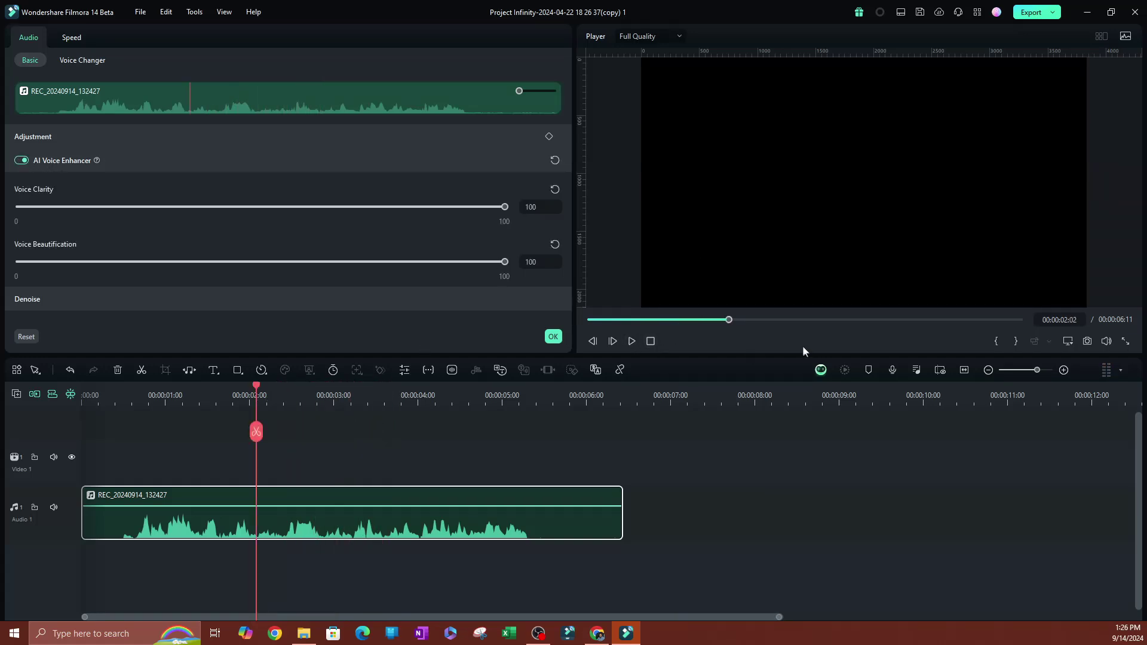
left_click(631, 342)
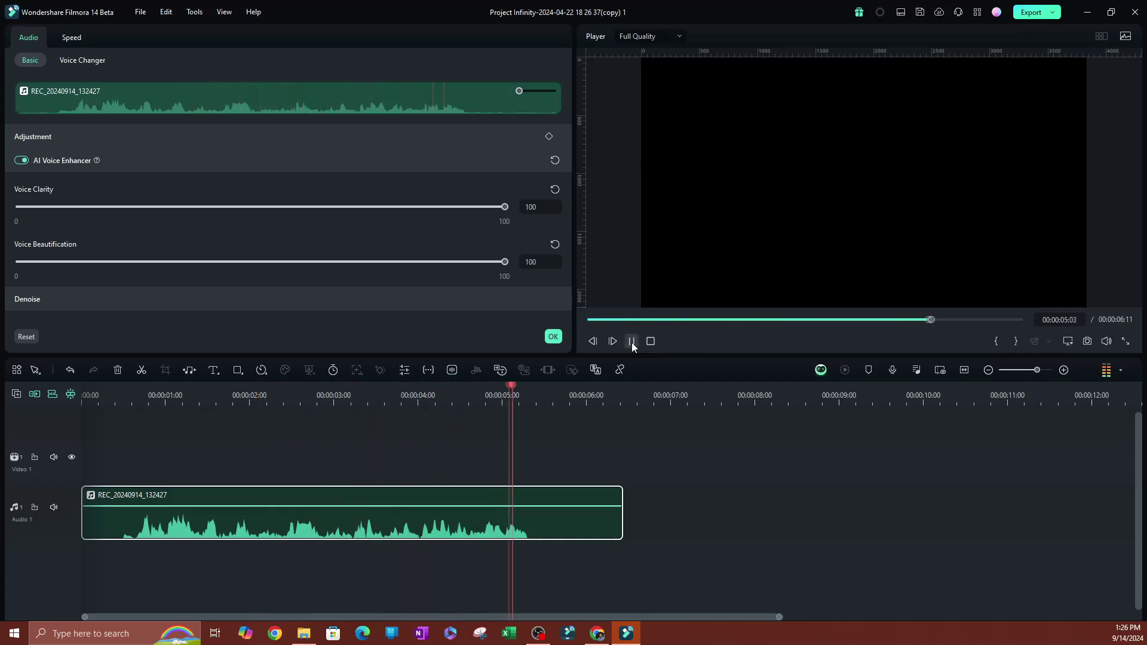
left_click(631, 341)
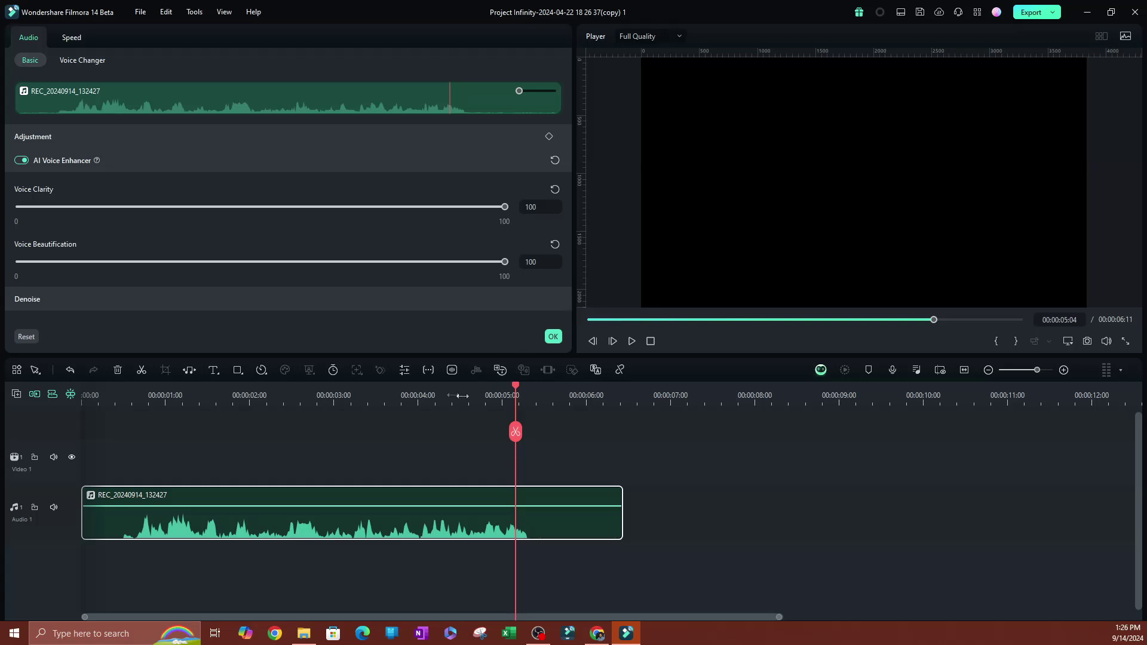
left_click(22, 160)
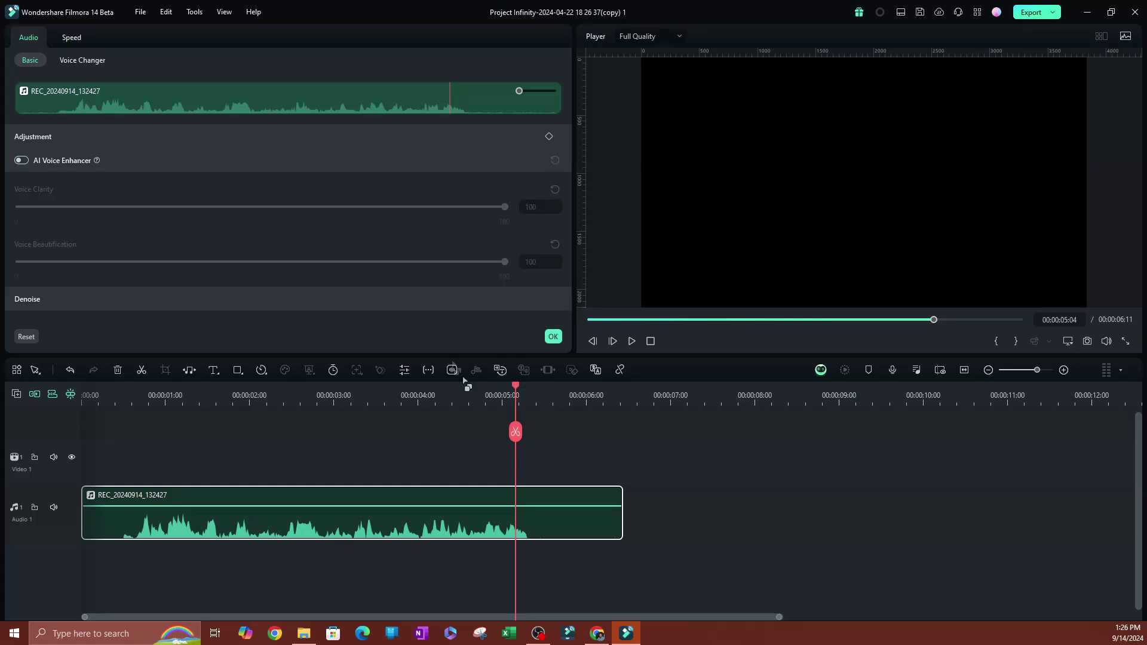
left_click_drag(518, 392, 193, 392)
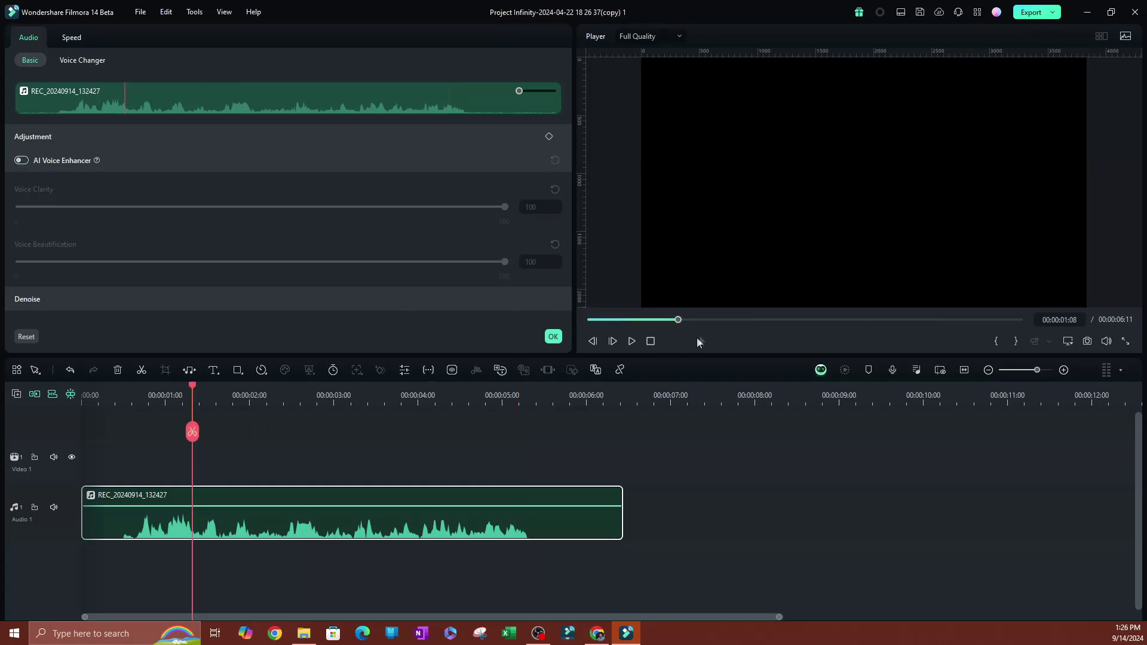
left_click(631, 341)
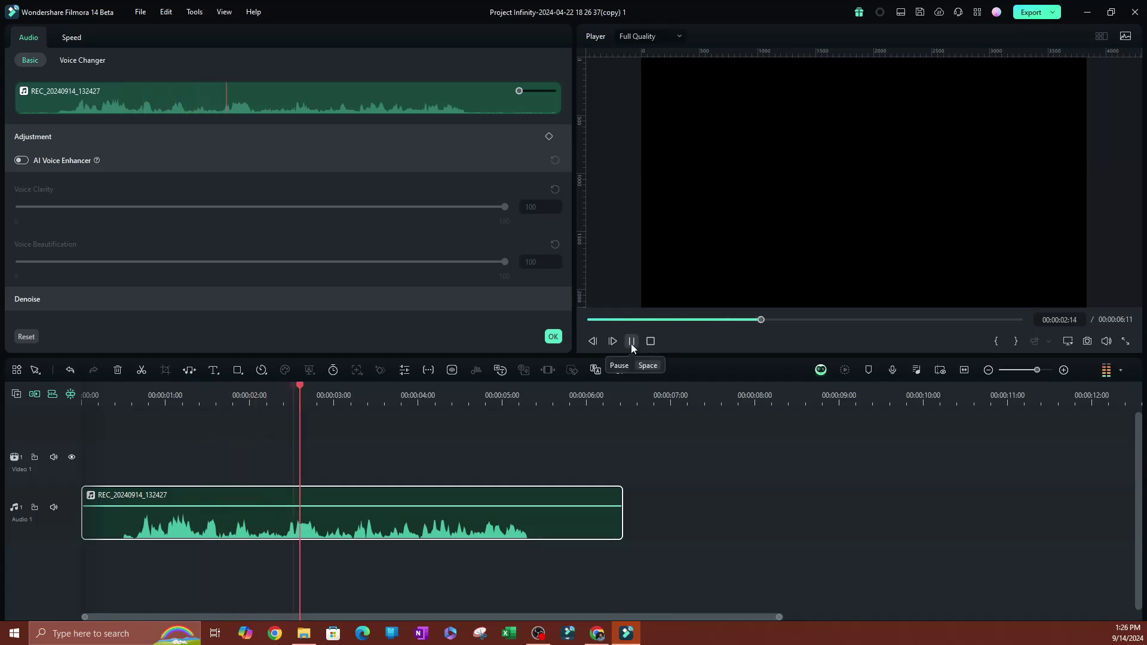
left_click(632, 341)
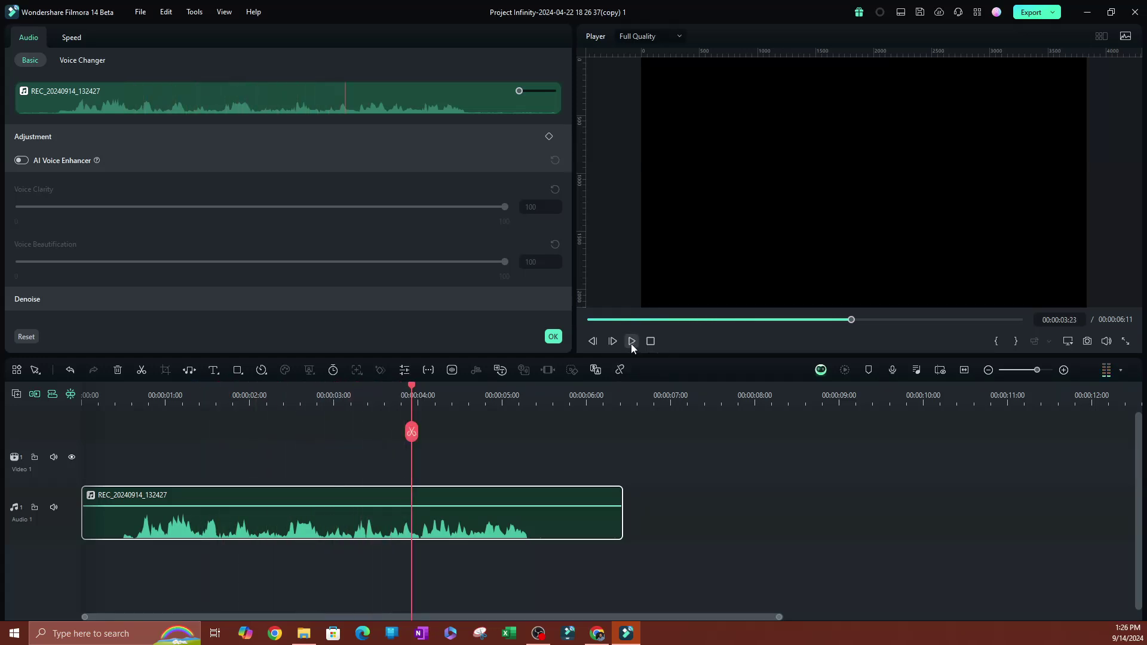
left_click(22, 160)
left_click_drag(412, 388, 159, 394)
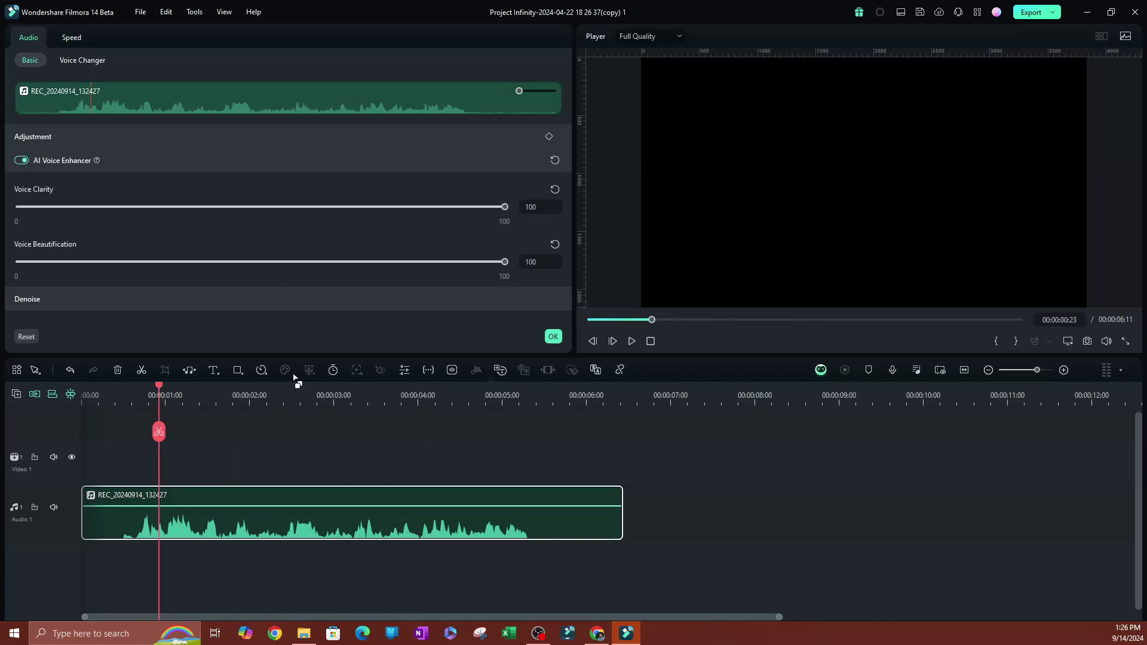
left_click(632, 341)
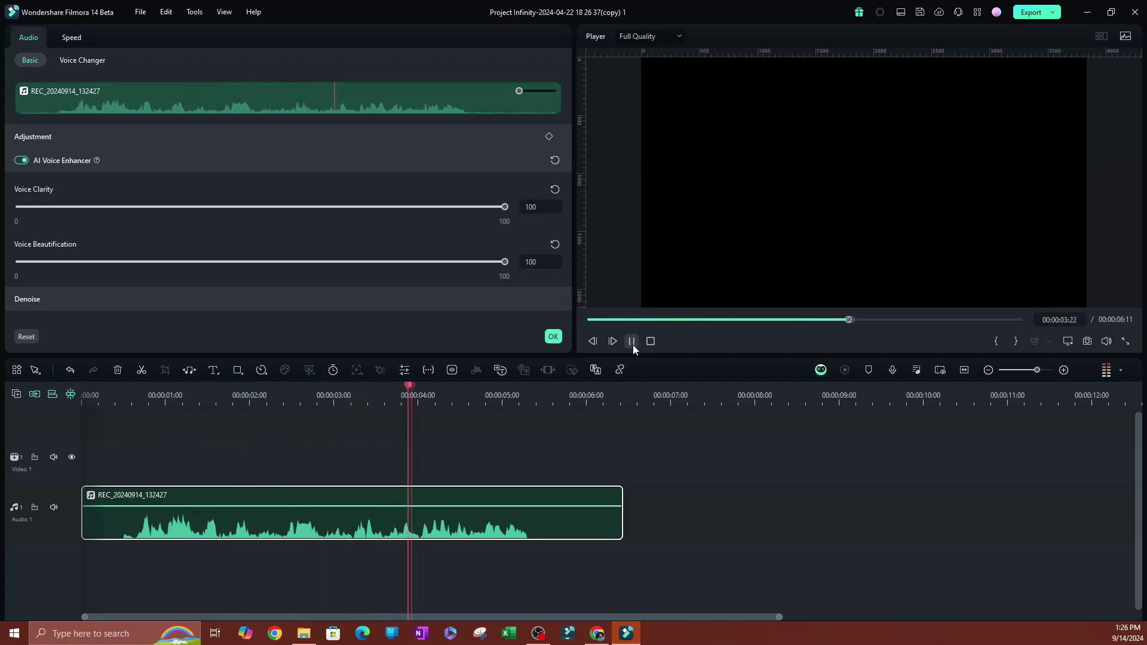
left_click(633, 346)
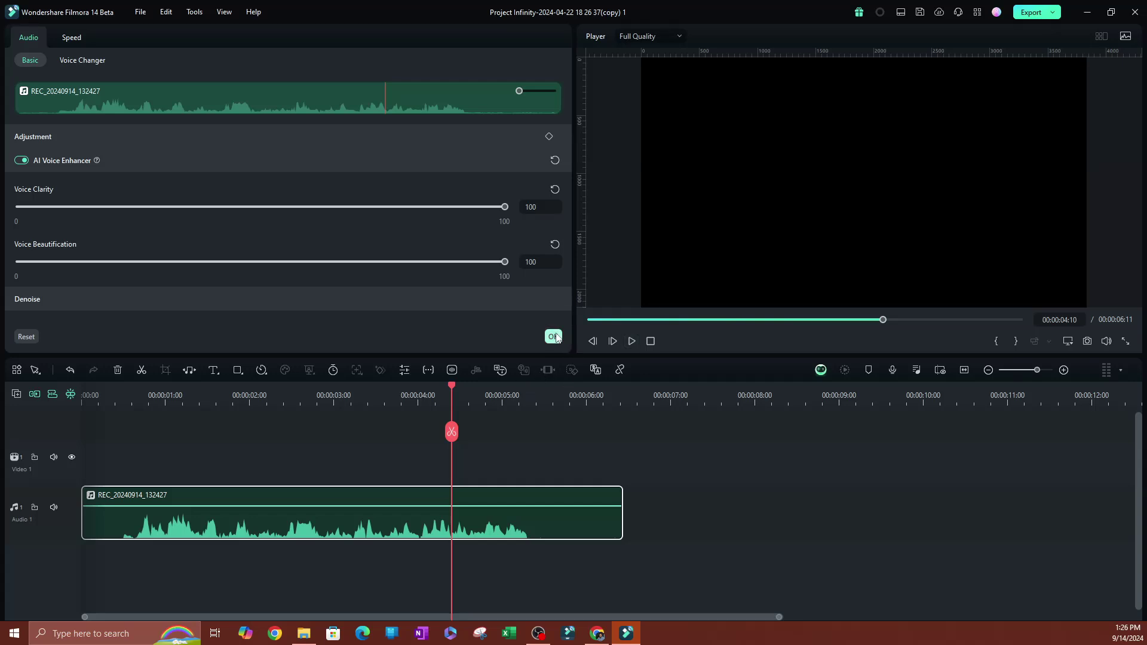
left_click(554, 336)
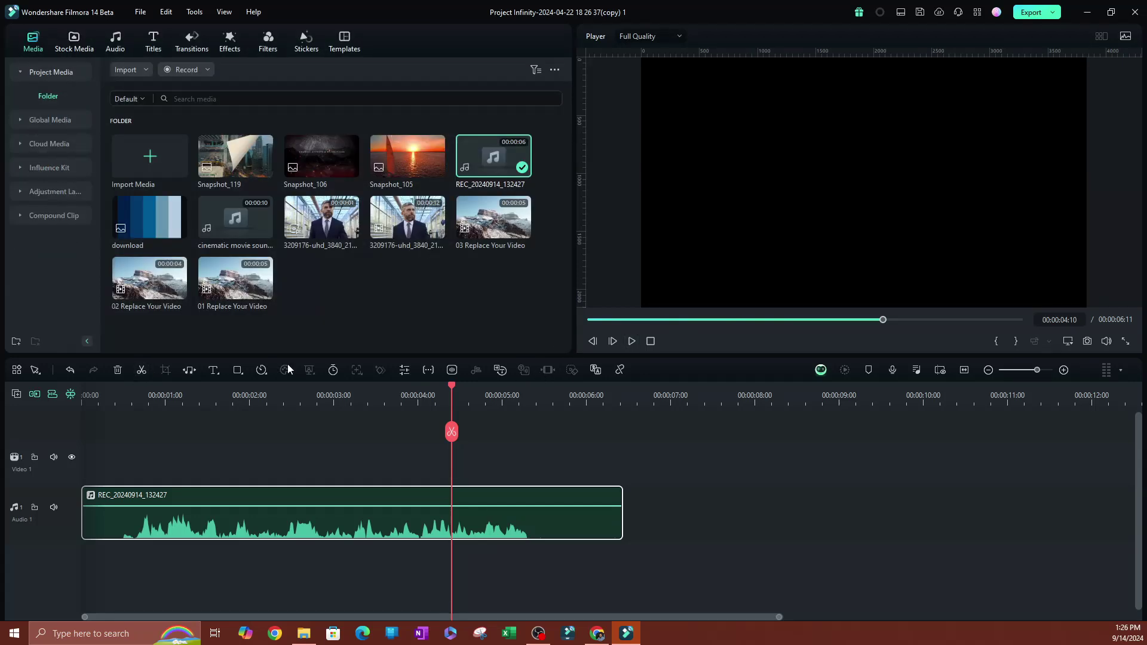